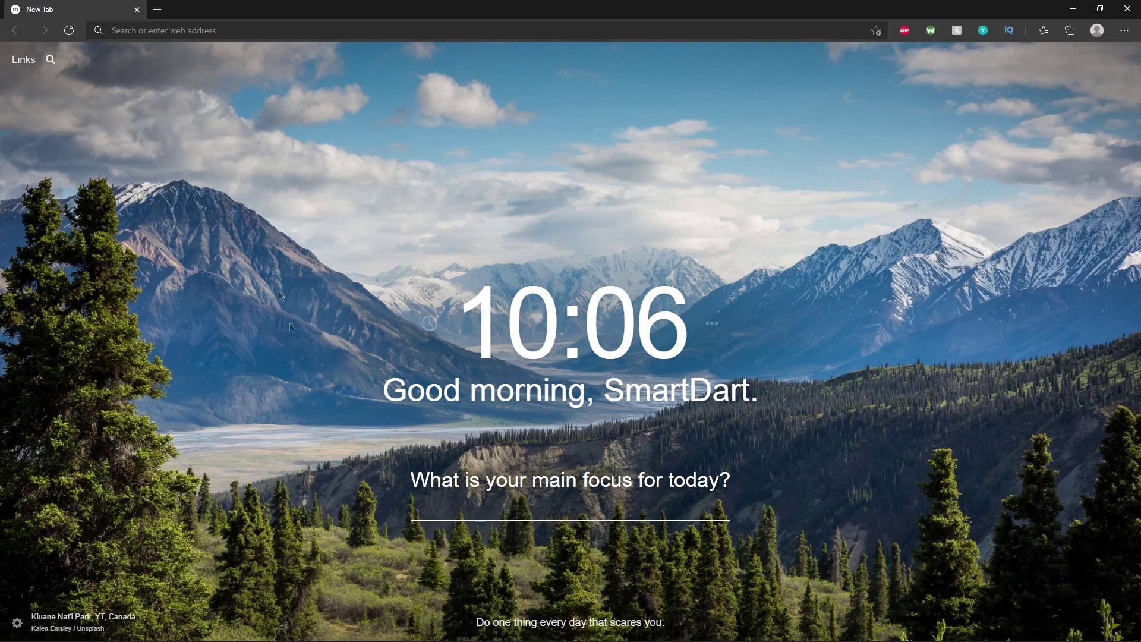
# Load smartdart.info/timestamps in Edge, correcting a typo in the address.
pyautogui.click(212, 31)
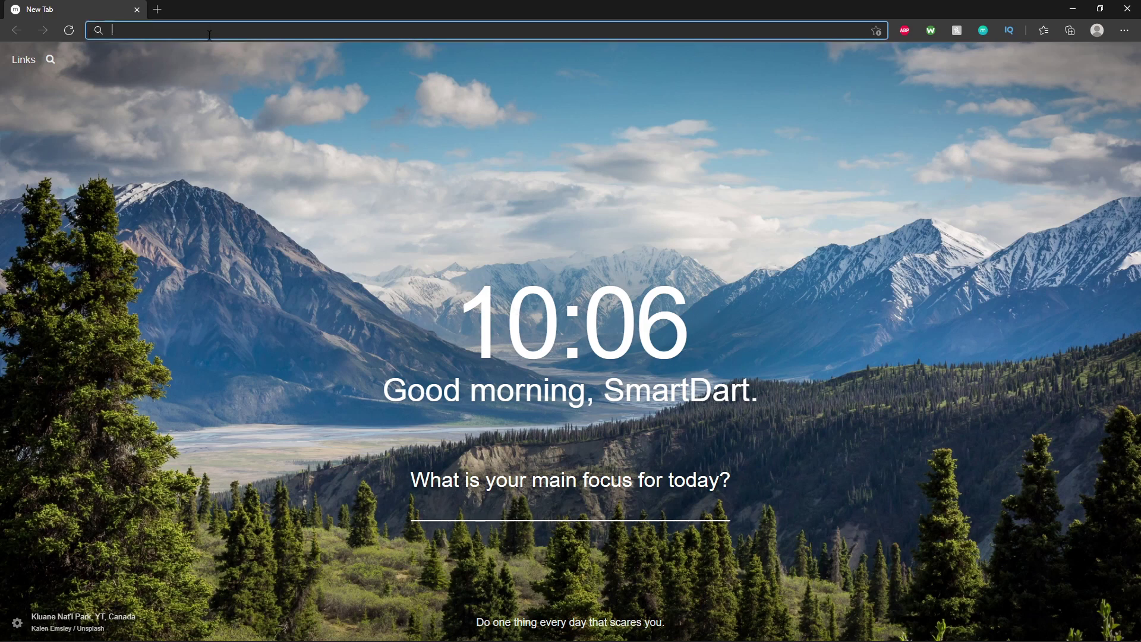
pyautogui.write('smartda')
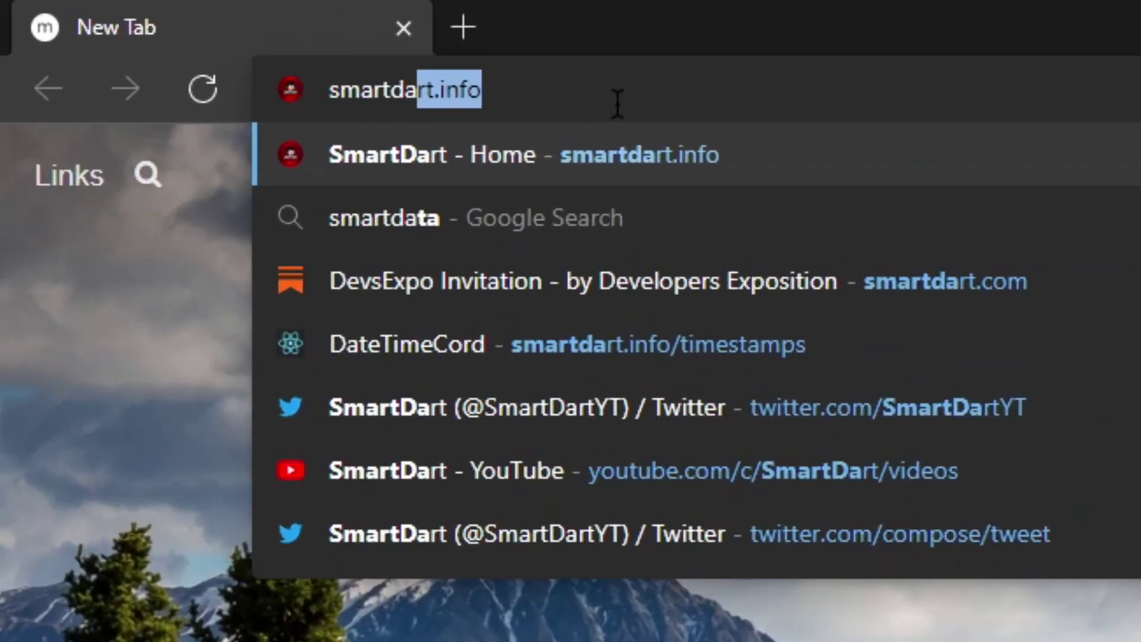
pyautogui.write('rt.infpo')
pyautogui.press('BackSpace')
pyautogui.press('BackSpace')
pyautogui.write('o/')
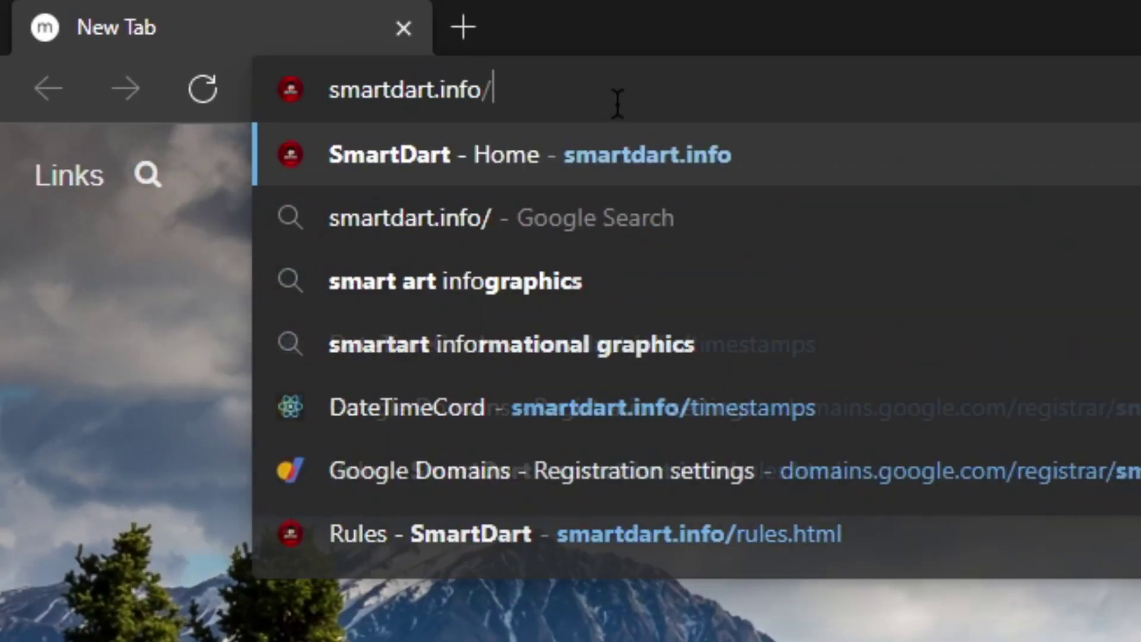
pyautogui.write('timestamp')
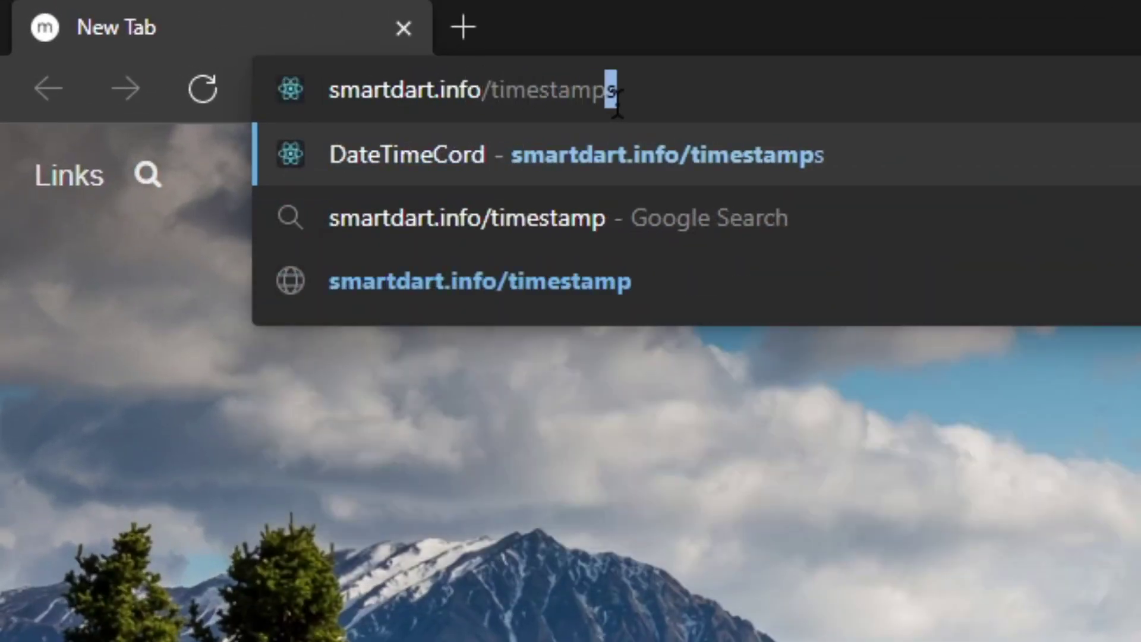
pyautogui.write('s')
pyautogui.press('Return')
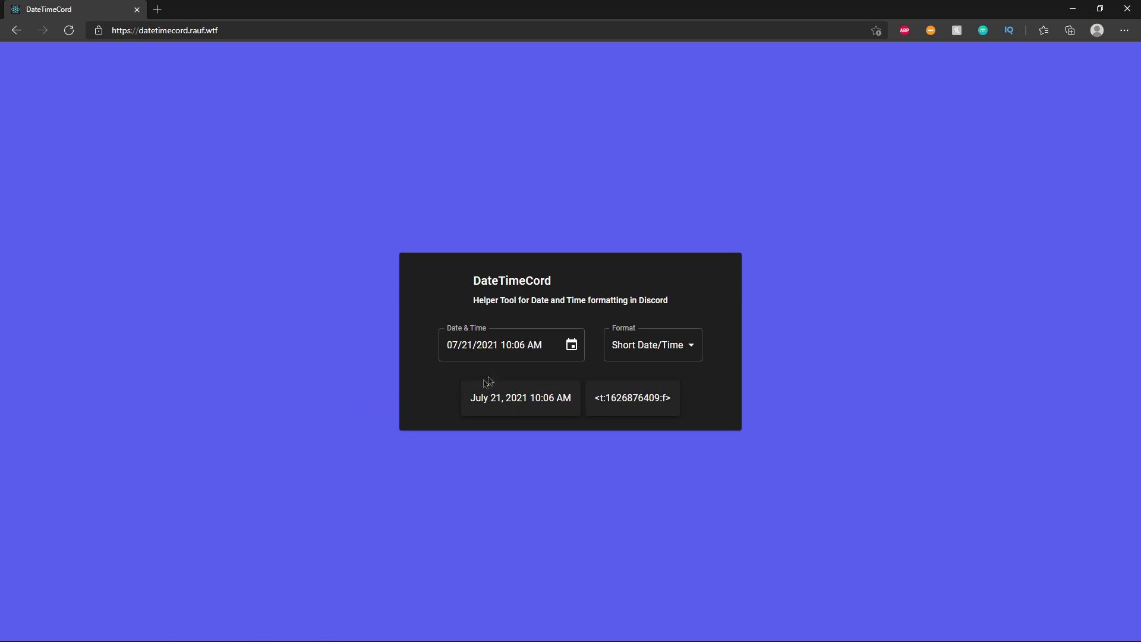
# Pick July 7, 2000 as the date in the calendar.
pyautogui.click(572, 344)
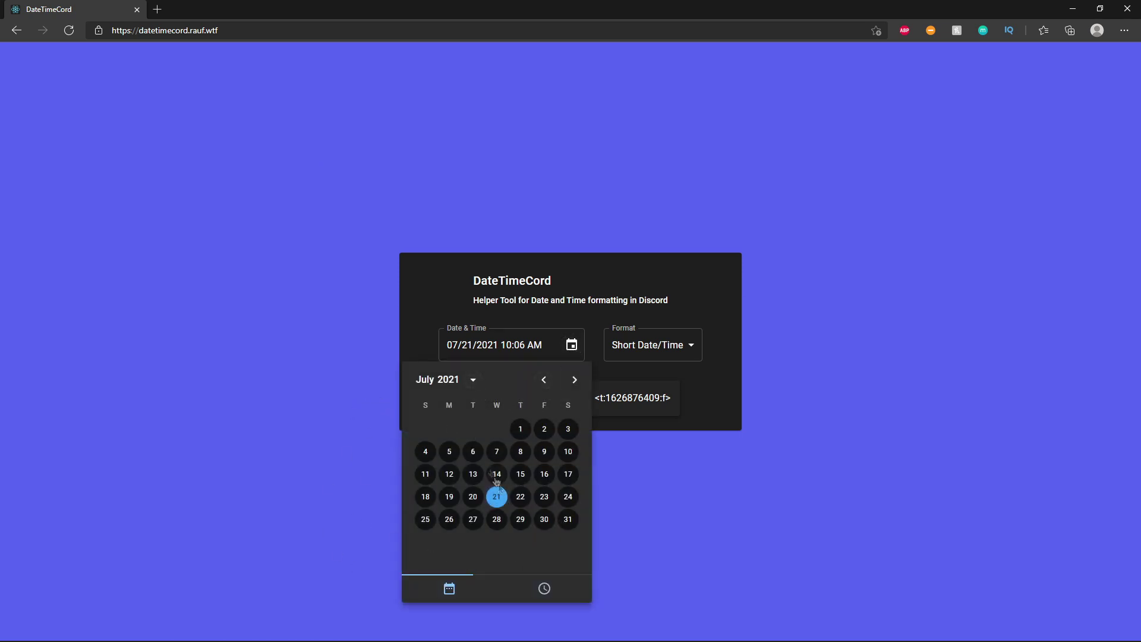
pyautogui.click(460, 389)
pyautogui.scroll(2, 523, 516)
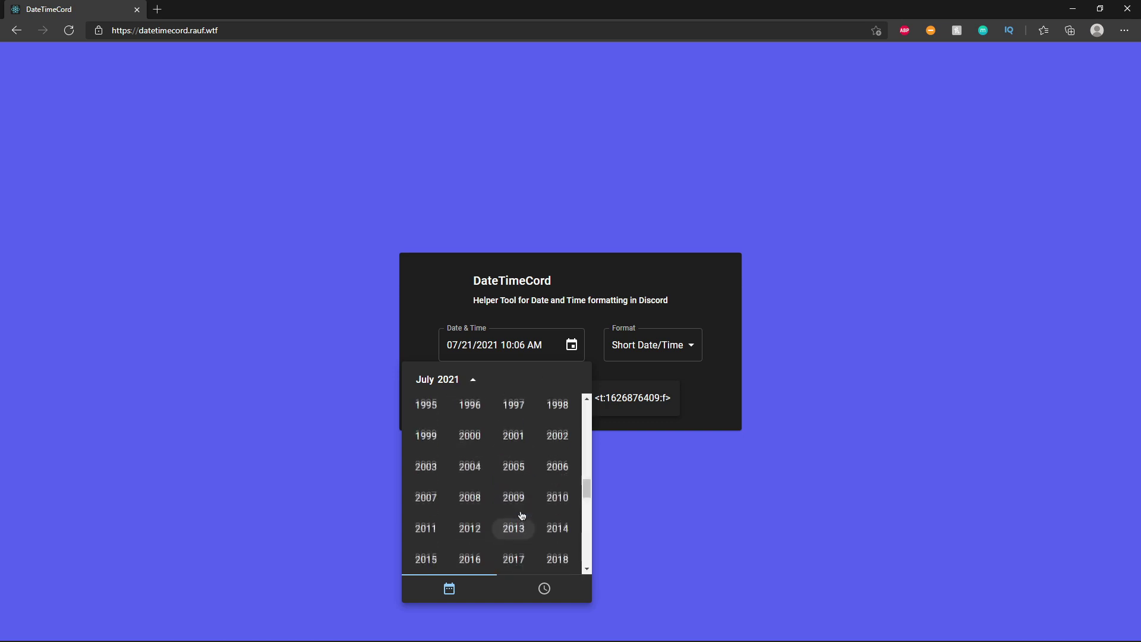
pyautogui.click(471, 436)
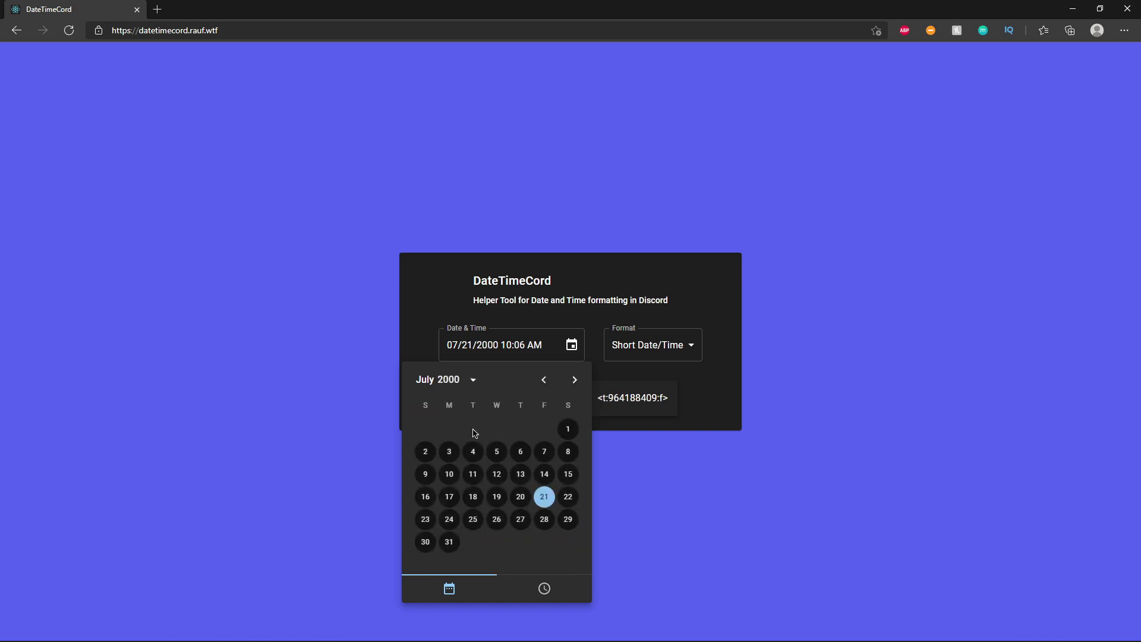
pyautogui.click(546, 452)
# Set the clock to 12:27 AM.
pyautogui.moveTo(485, 403); pyautogui.dragTo(497, 383)
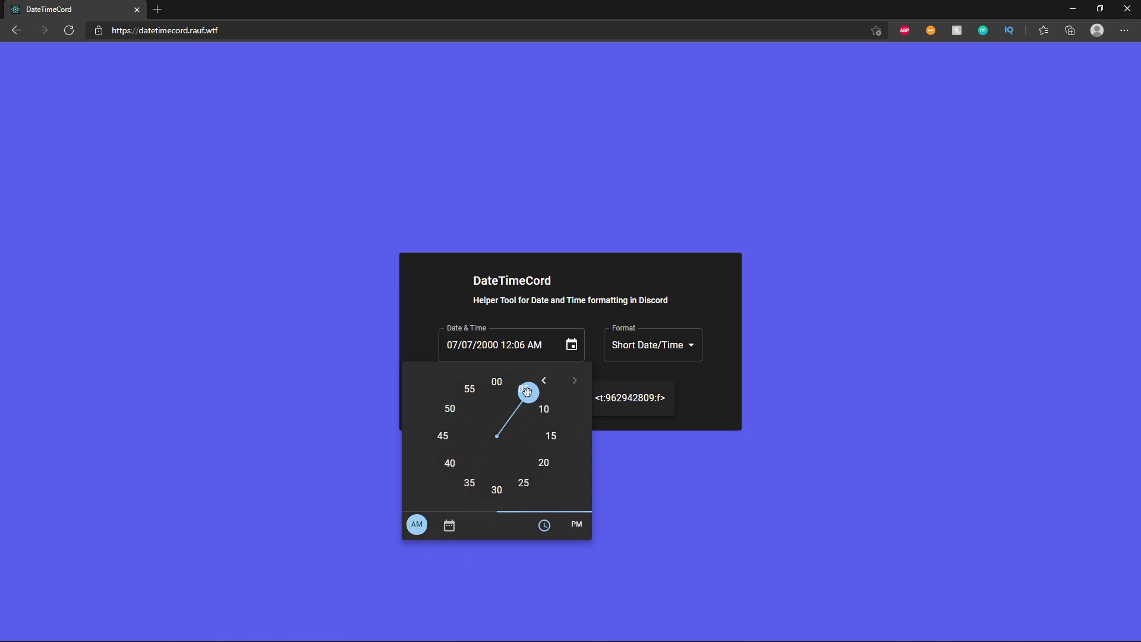
pyautogui.moveTo(528, 392); pyautogui.dragTo(522, 493)
pyautogui.moveTo(508, 509); pyautogui.dragTo(514, 503)
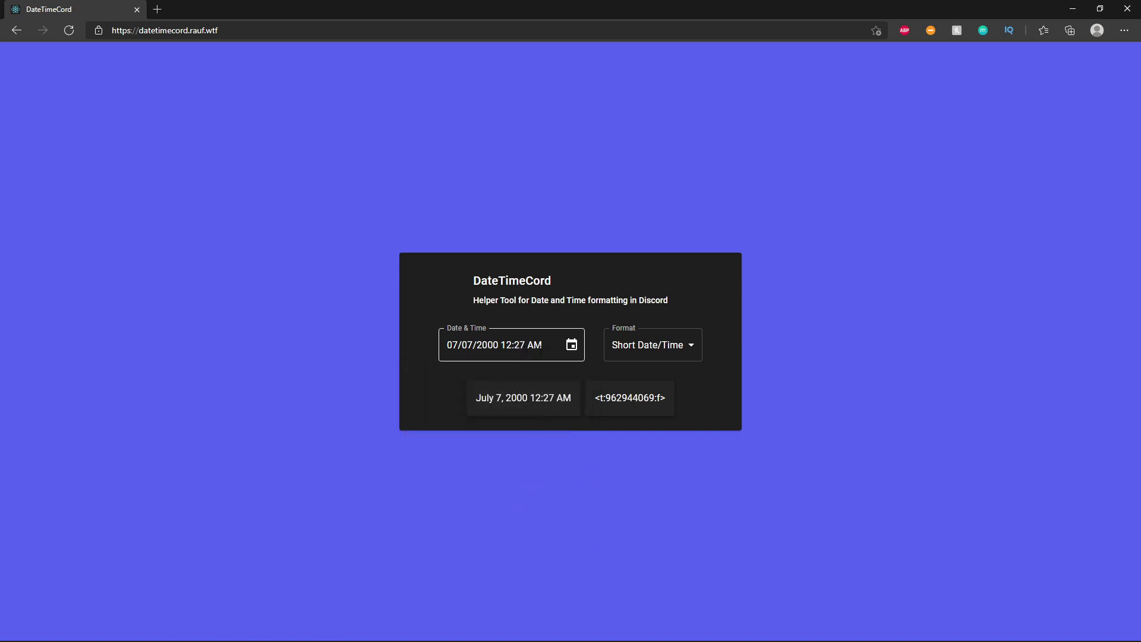
# Leave the format at Short Date/Time and copy the code <t:962944069:f>.
pyautogui.click(649, 351)
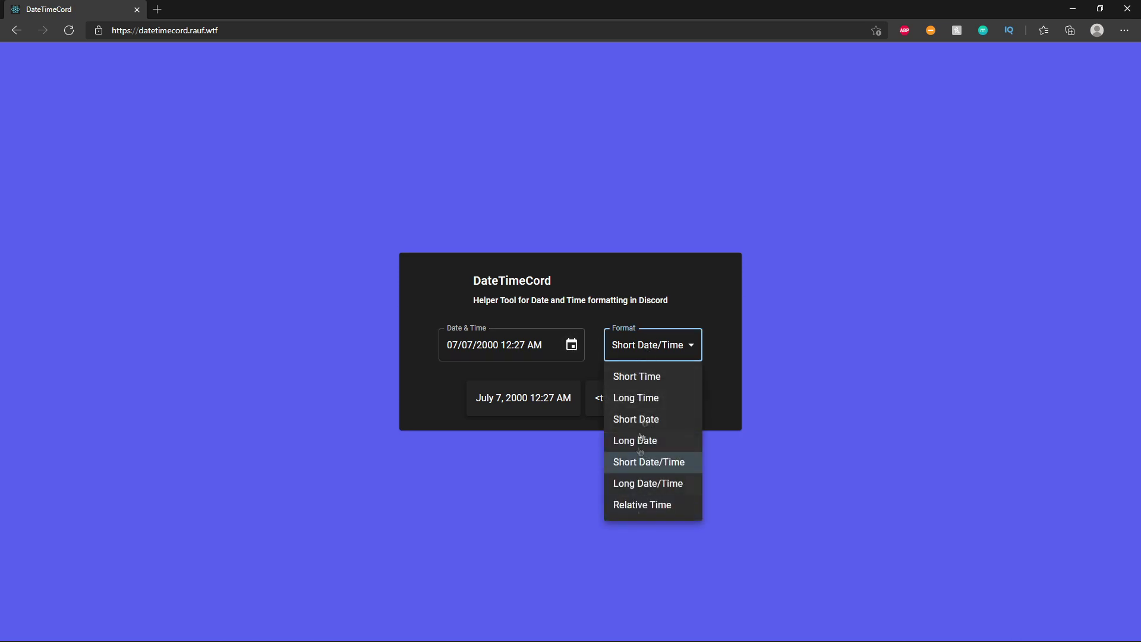
pyautogui.click(731, 387)
pyautogui.moveTo(475, 401); pyautogui.dragTo(595, 397)
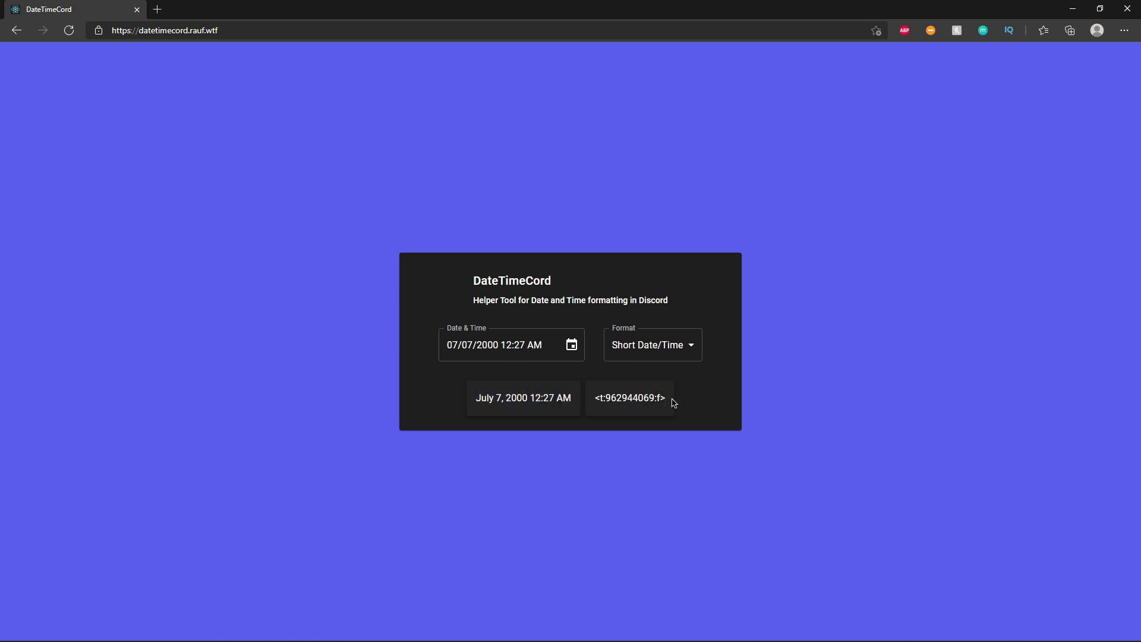
pyautogui.moveTo(661, 398); pyautogui.dragTo(575, 406)
pyautogui.rightClick(629, 394)
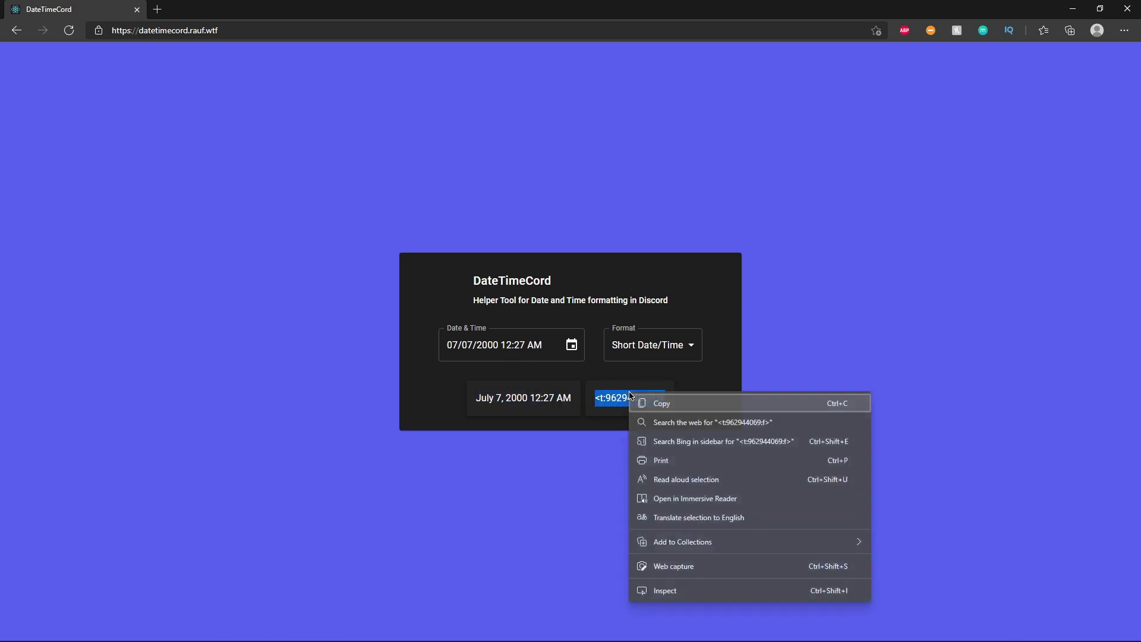
pyautogui.click(635, 401)
pyautogui.click(701, 550)
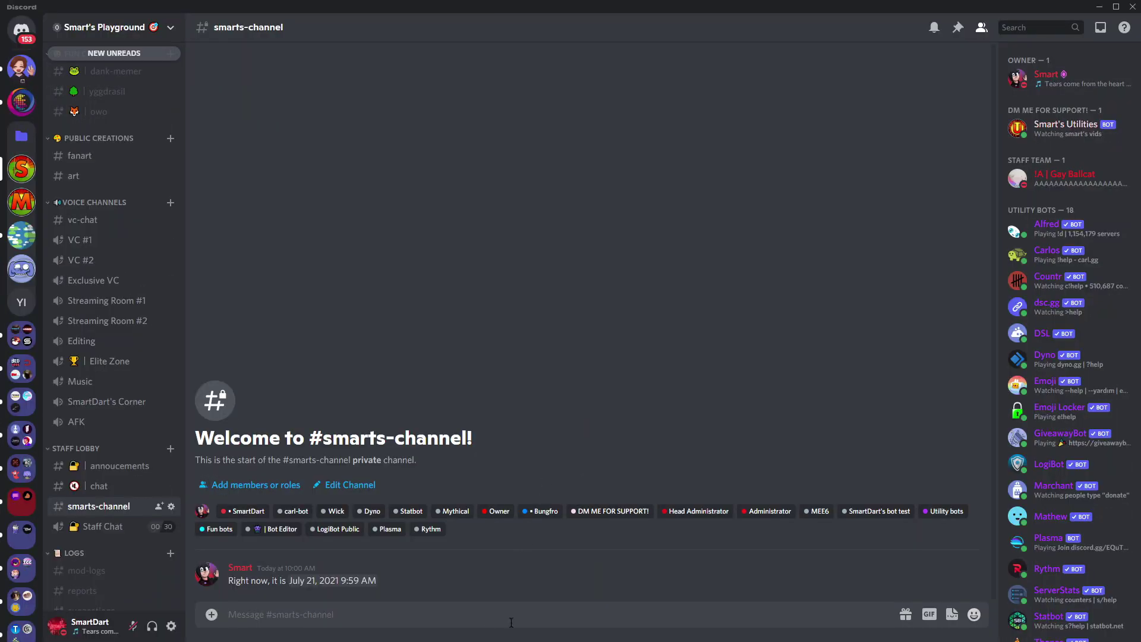
# Send <t:962944069:f> in #smarts-channel and confirm it shows July 7, 2000 12:27 AM.
pyautogui.hotkey('ctrl', 'v')
pyautogui.press('Return')
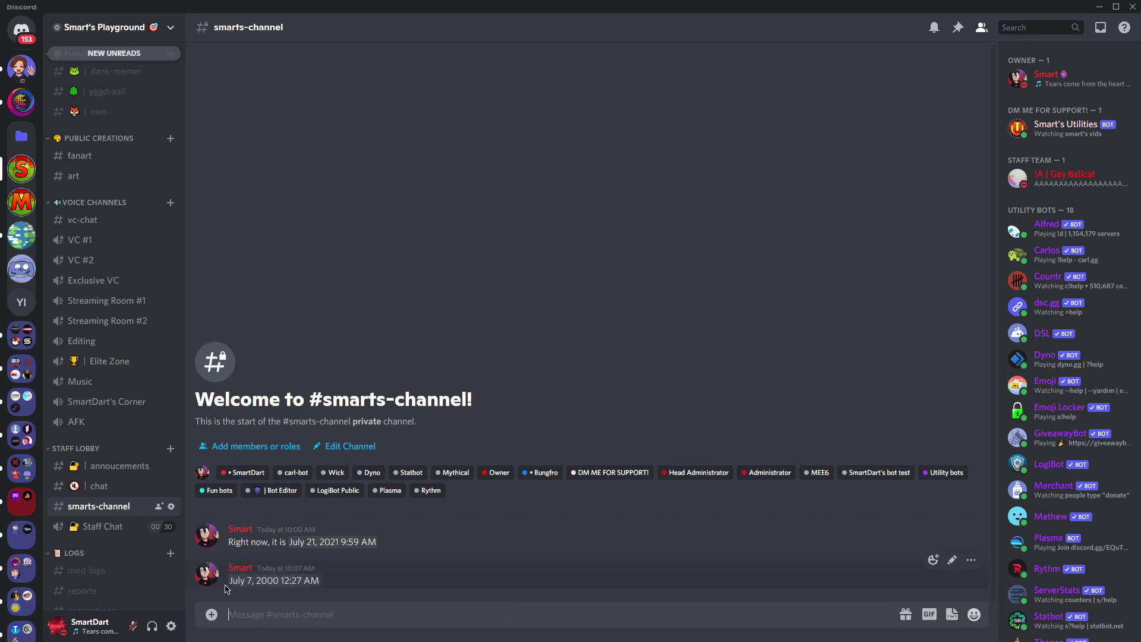
pyautogui.moveTo(225, 589); pyautogui.dragTo(320, 581)
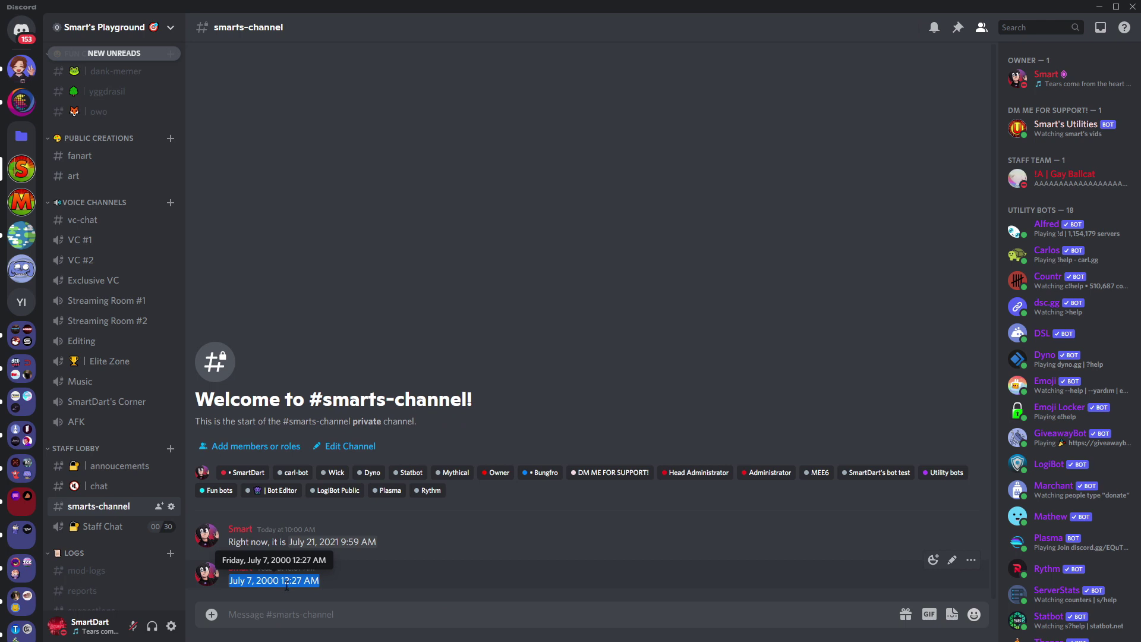
pyautogui.click(375, 580)
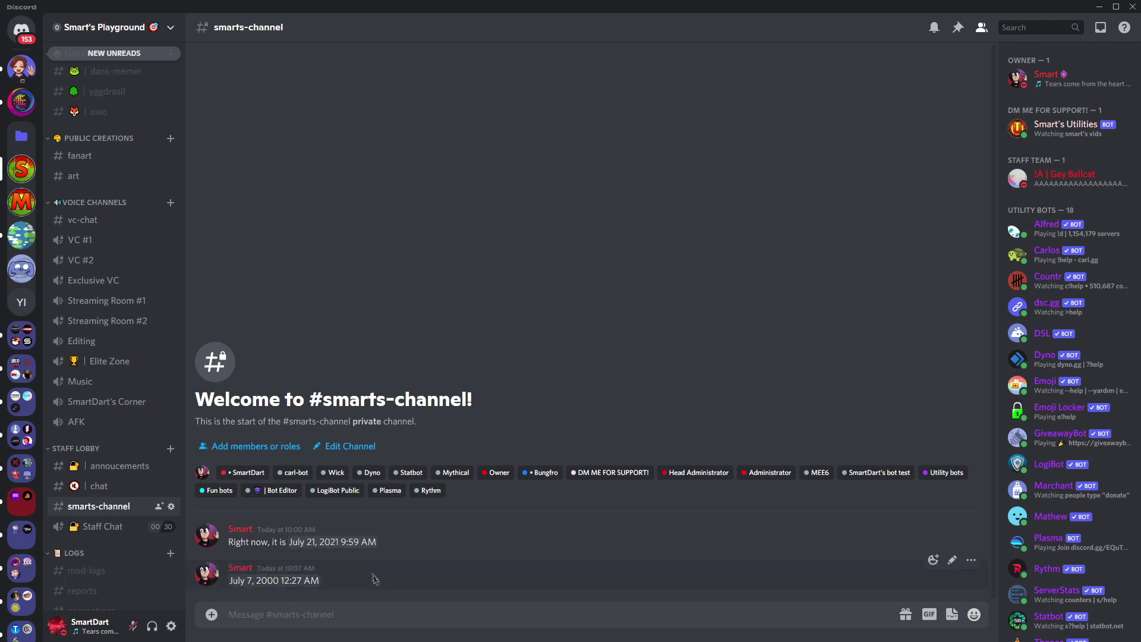
pyautogui.moveTo(229, 542); pyautogui.dragTo(407, 541)
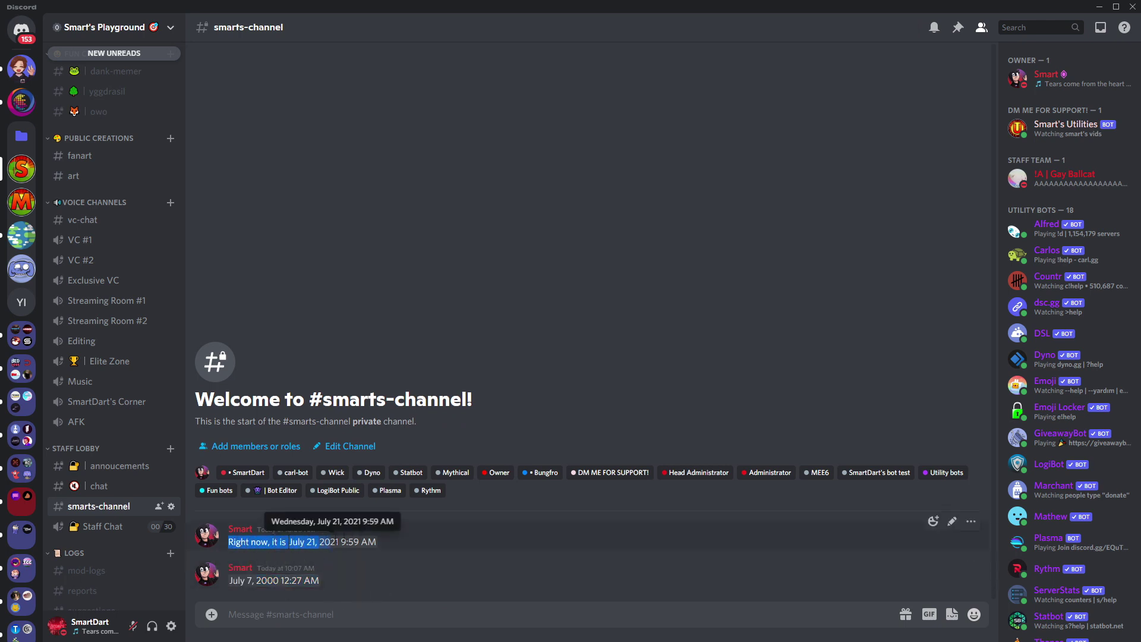
pyautogui.click(439, 542)
pyautogui.moveTo(331, 542)
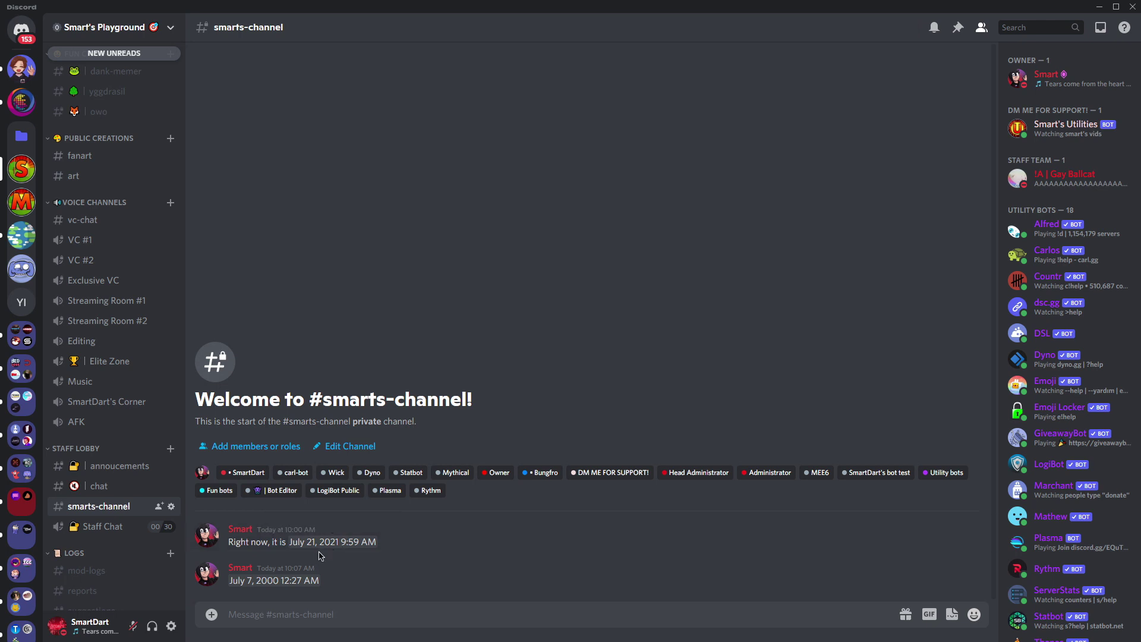